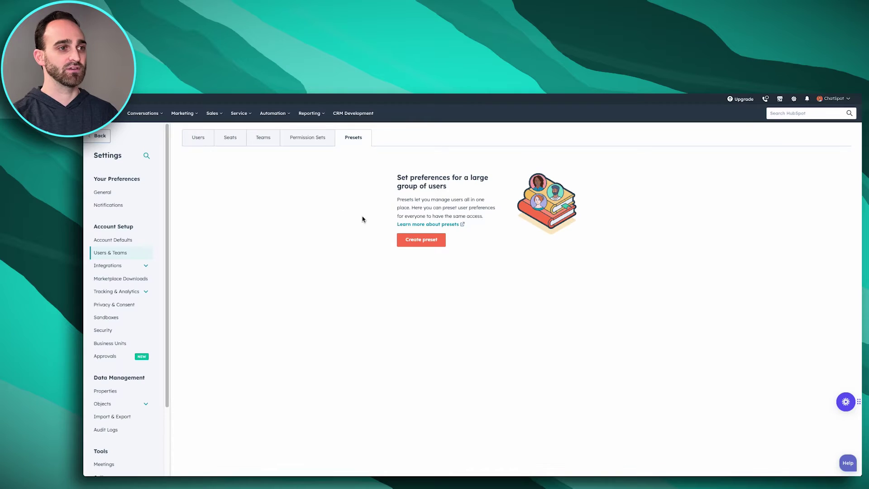
Step: Start a new user-defaults preset from the Presets page
left_click(421, 240)
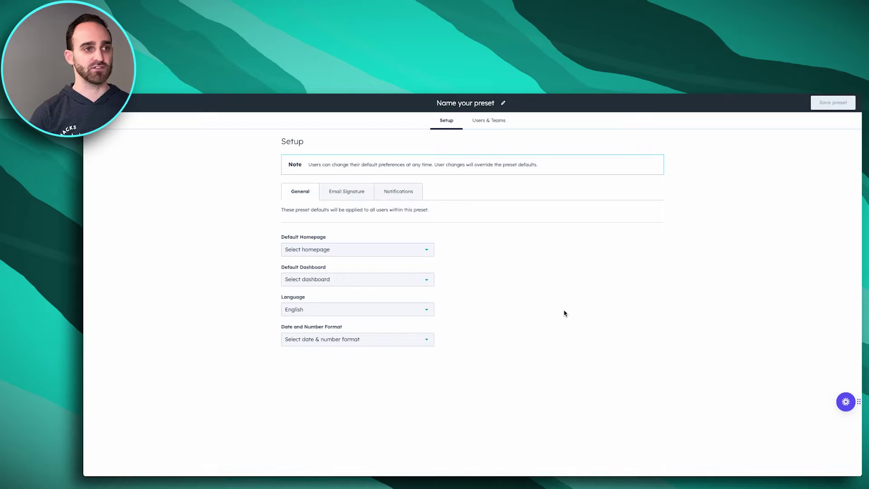
Step: Rename the untitled preset to 'Sales Preset'
left_click(479, 102)
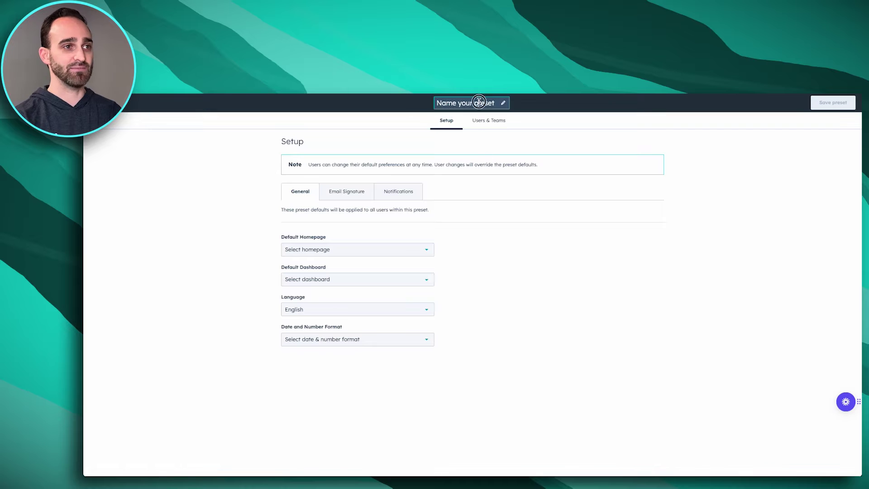
type("Sales Preset")
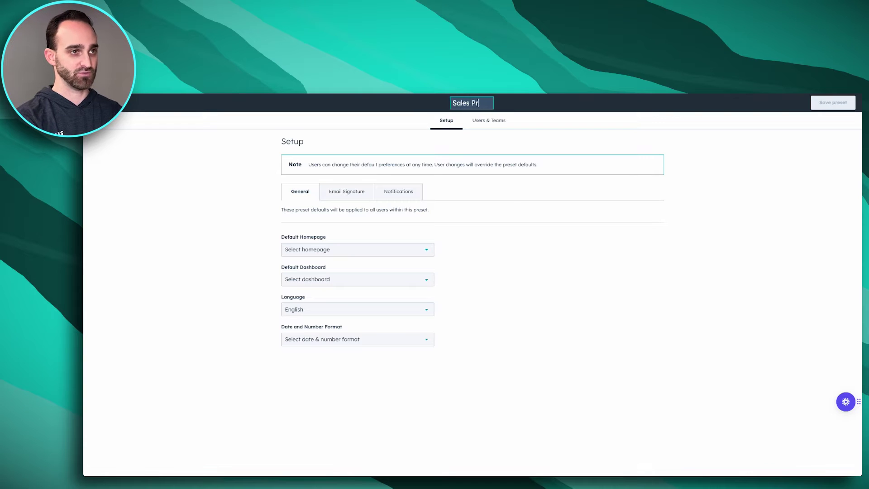
left_click(533, 303)
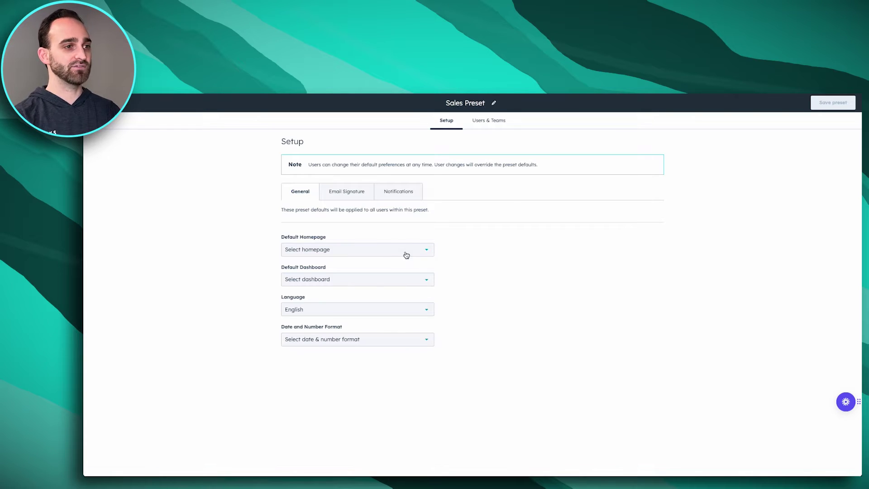
left_click(406, 252)
Step: Set Tasks as default homepage, Sales as default dashboard, and United States date/number format
scroll(393, 330, "down", 6)
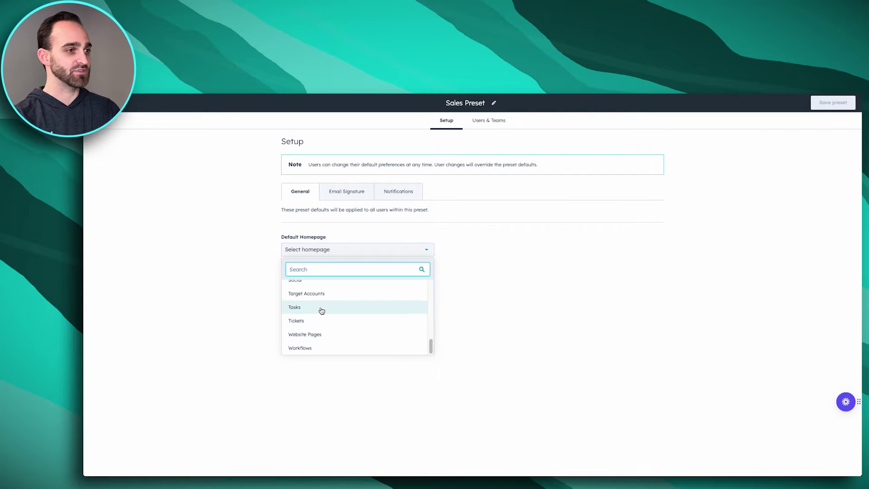
left_click(322, 308)
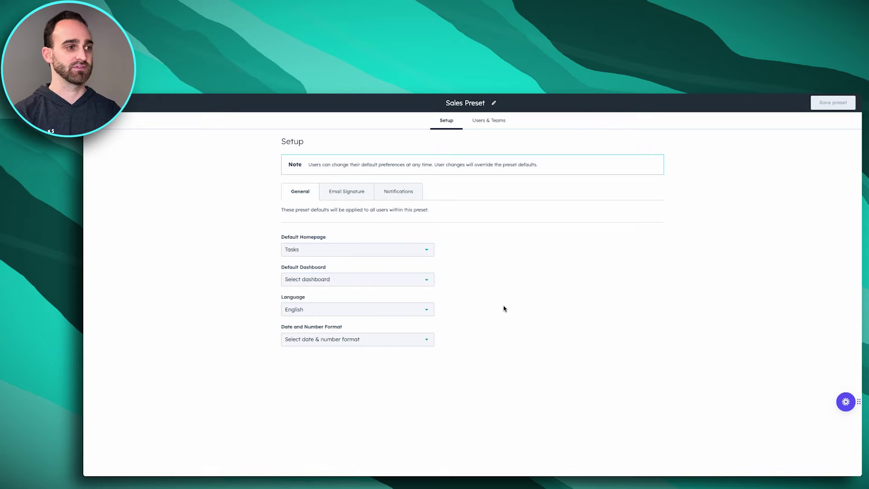
left_click(407, 285)
scroll(394, 339, "down", 5)
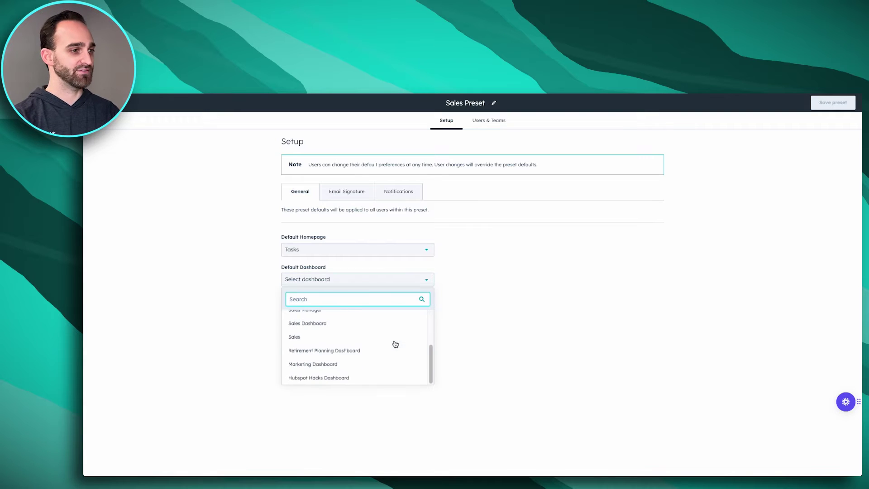
left_click(327, 339)
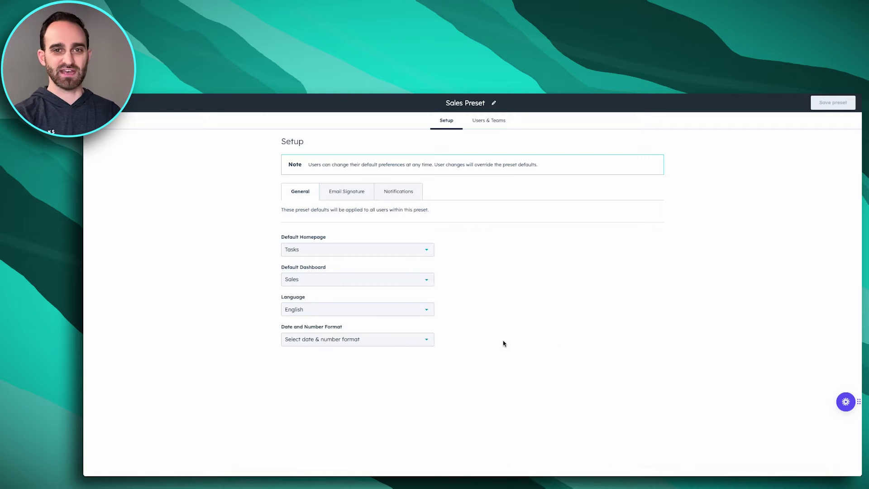
left_click(402, 339)
type("uni")
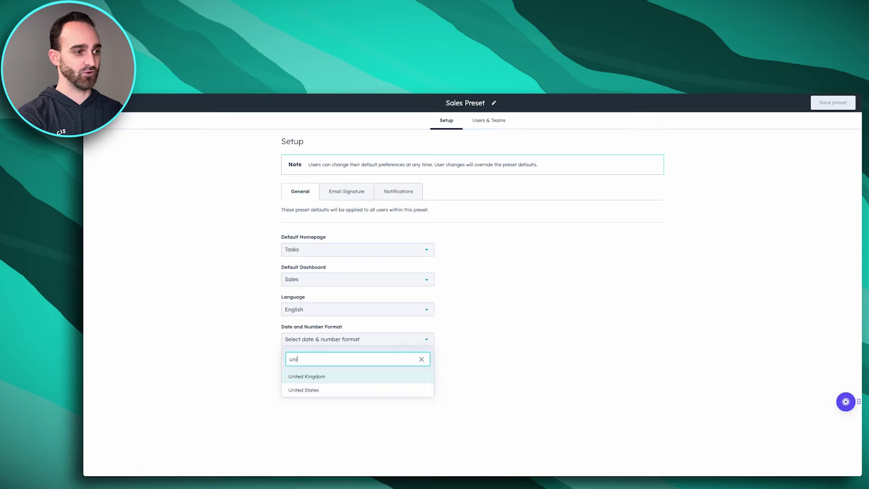
left_click(365, 390)
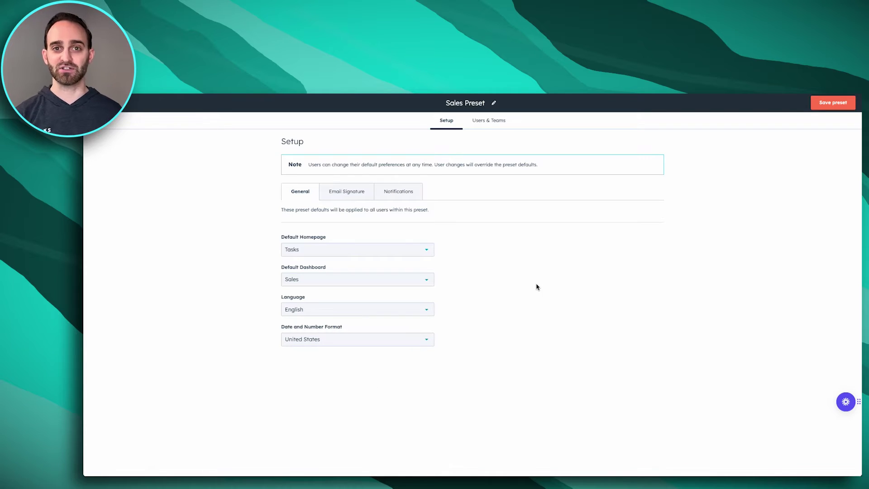
Step: Turn the preset's Email Signature on and put the cursor in the blank signature editor
left_click(352, 198)
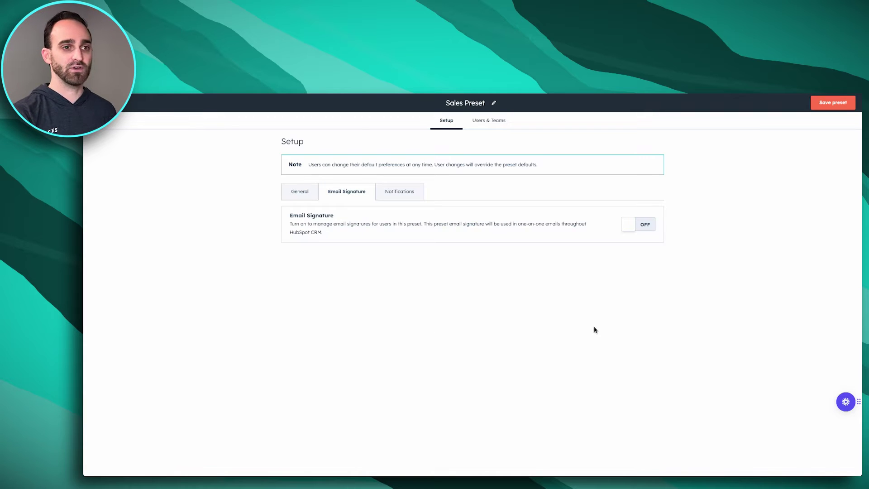
left_click(635, 230)
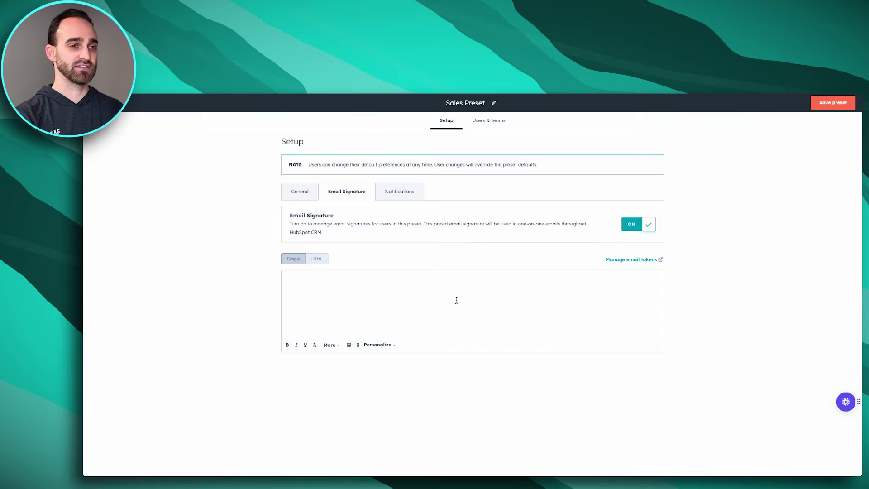
left_click(456, 299)
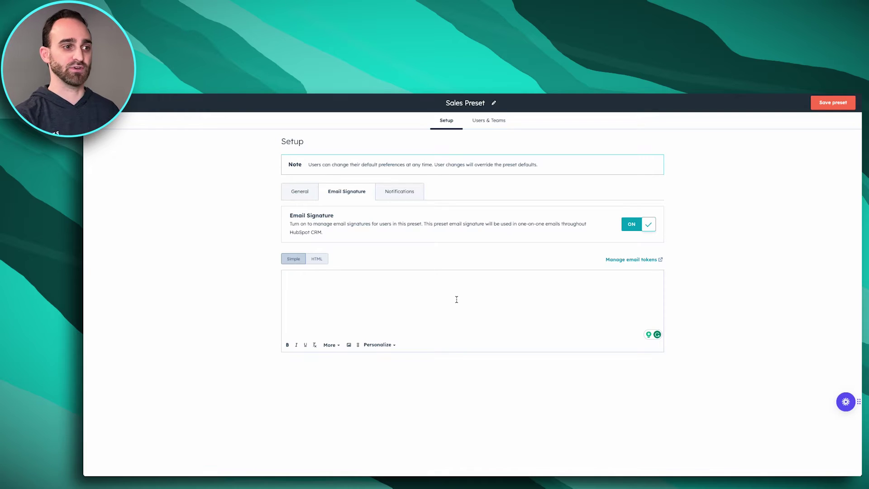
Step: Insert First Name, Last Name and jobtitle personalization tokens into the signature
left_click(387, 344)
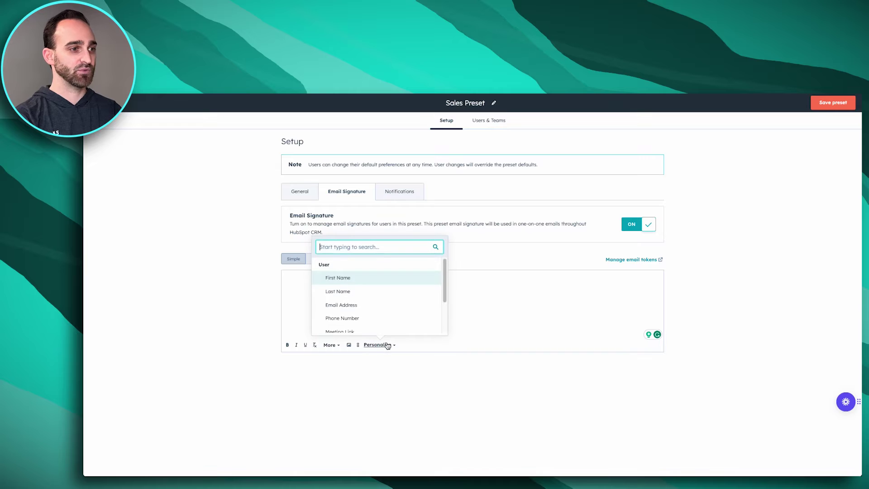
left_click(347, 271)
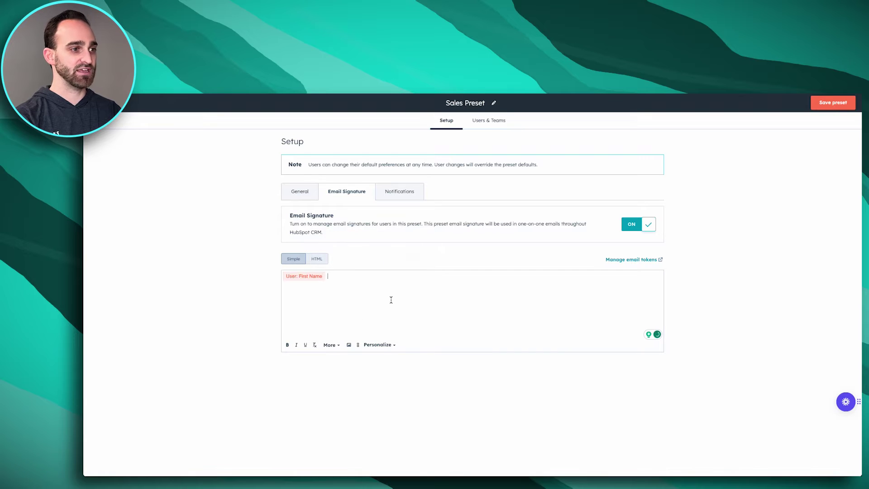
left_click(386, 346)
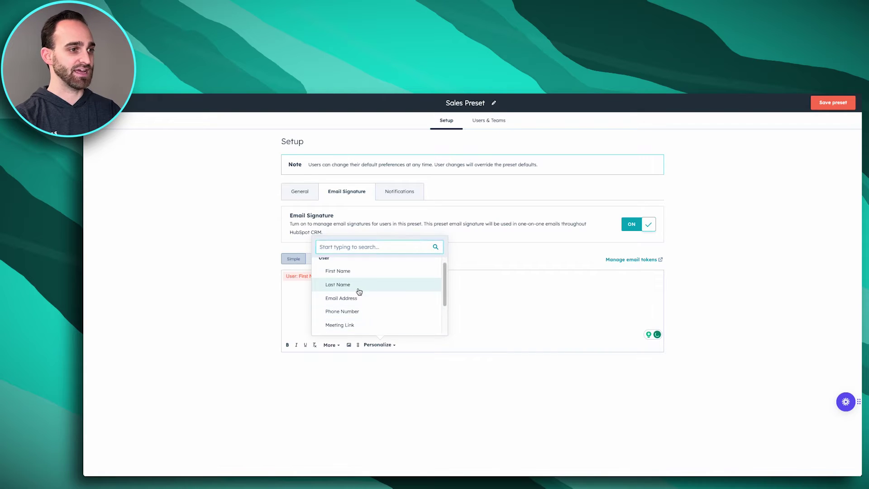
left_click(359, 286)
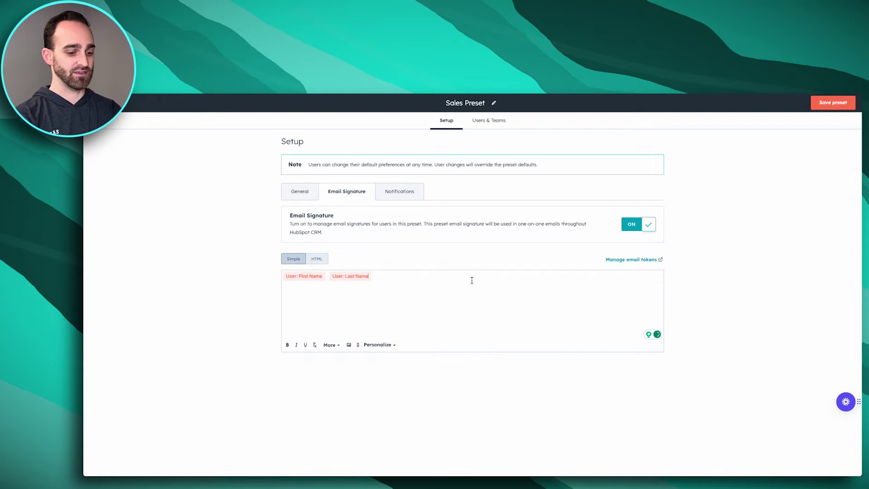
left_click(387, 344)
scroll(374, 312, "down", 3)
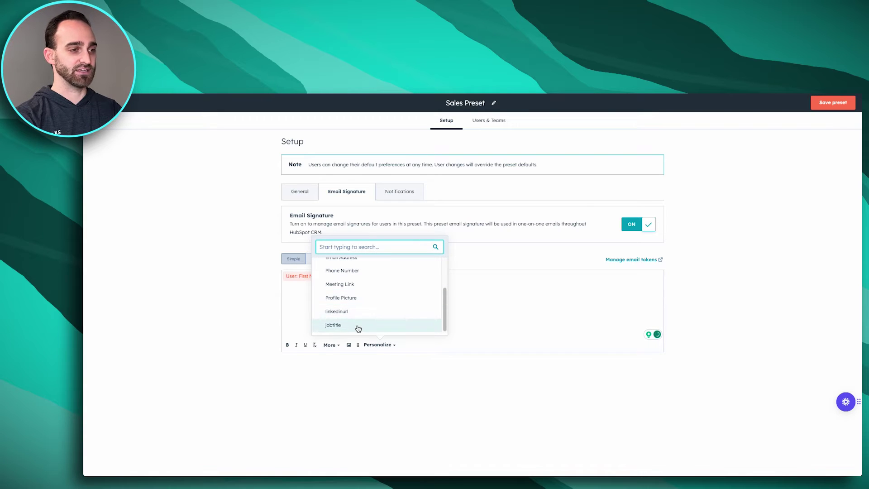
left_click(358, 327)
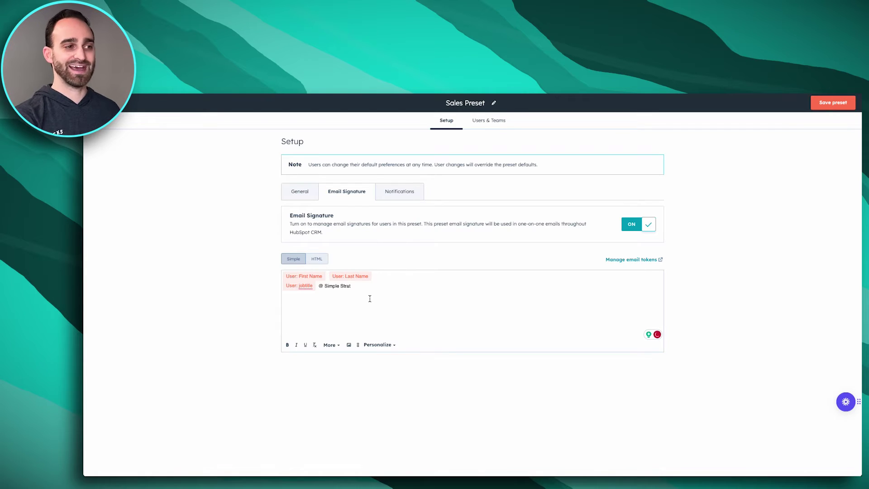
Step: Add a Meeting Link token line with the text 'Book time with me:'
left_click(387, 345)
scroll(374, 319, "down", 2)
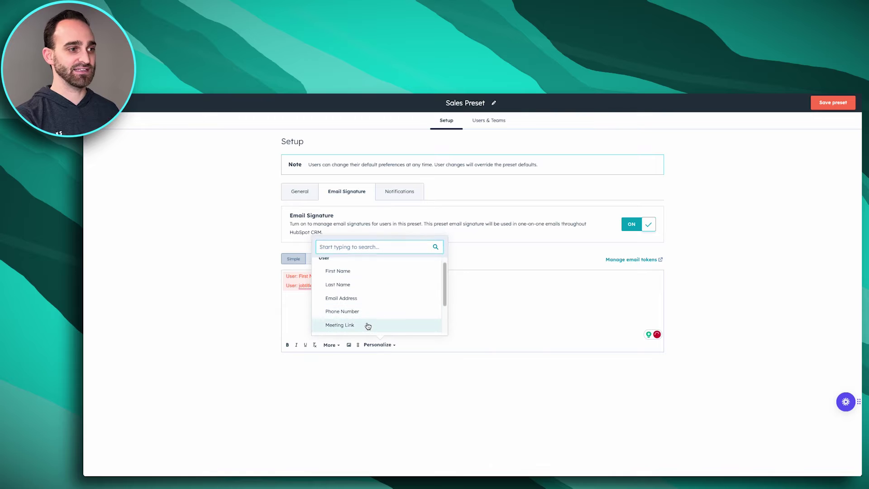
left_click(368, 325)
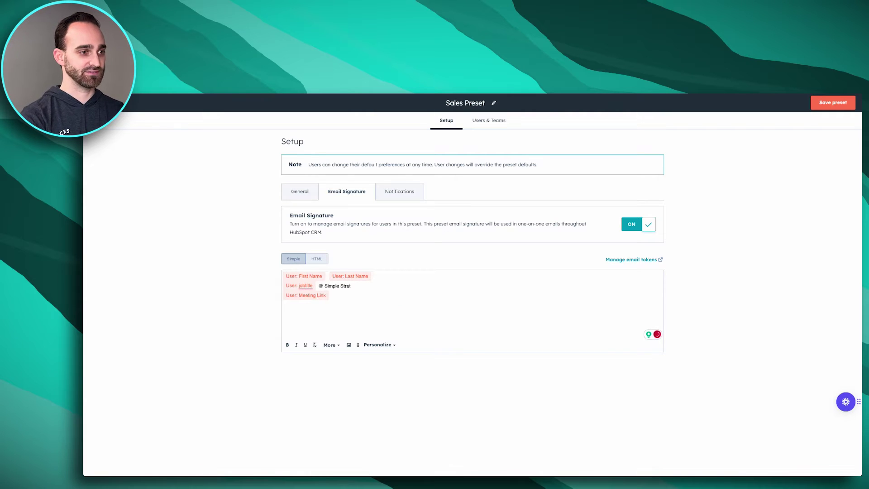
type("Book time with me")
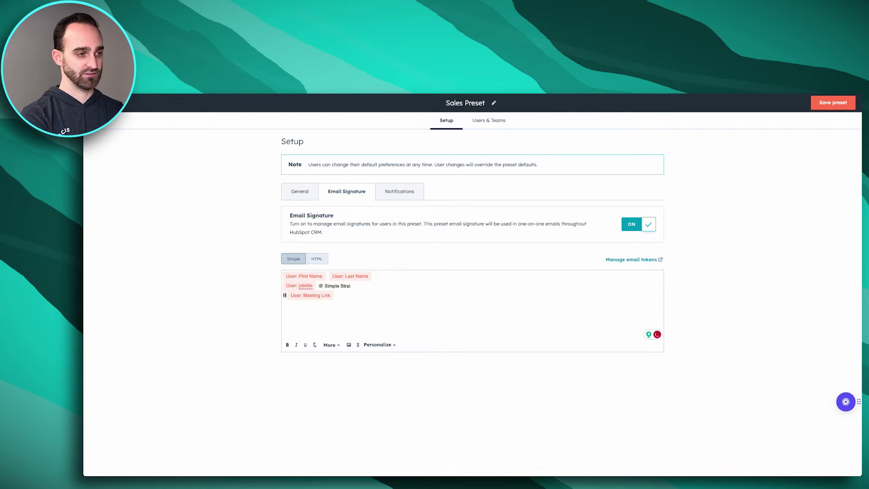
type(":")
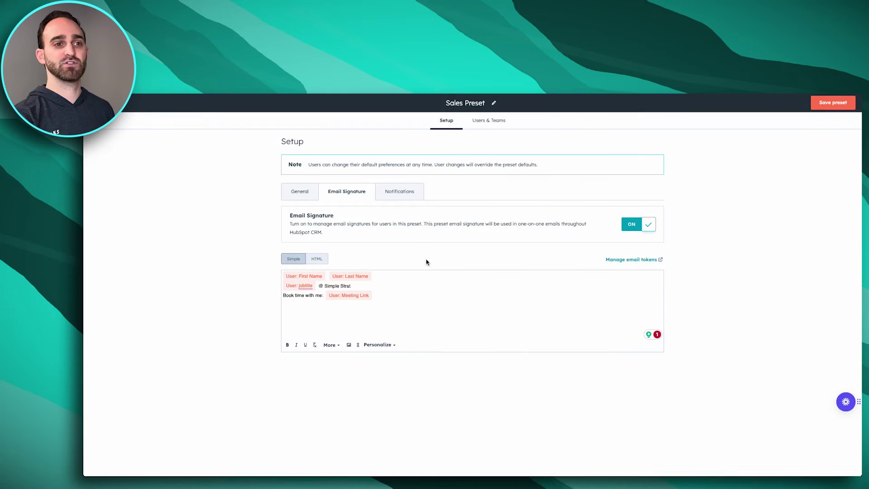
left_click(652, 260)
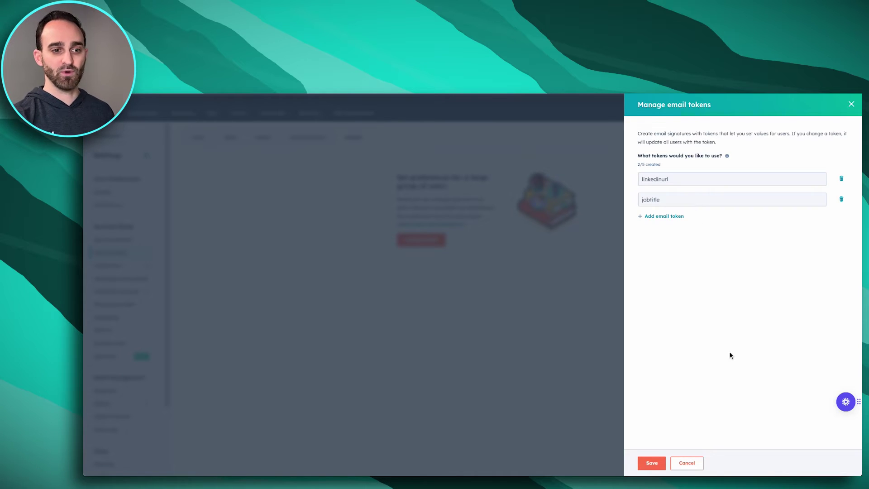
left_click(689, 464)
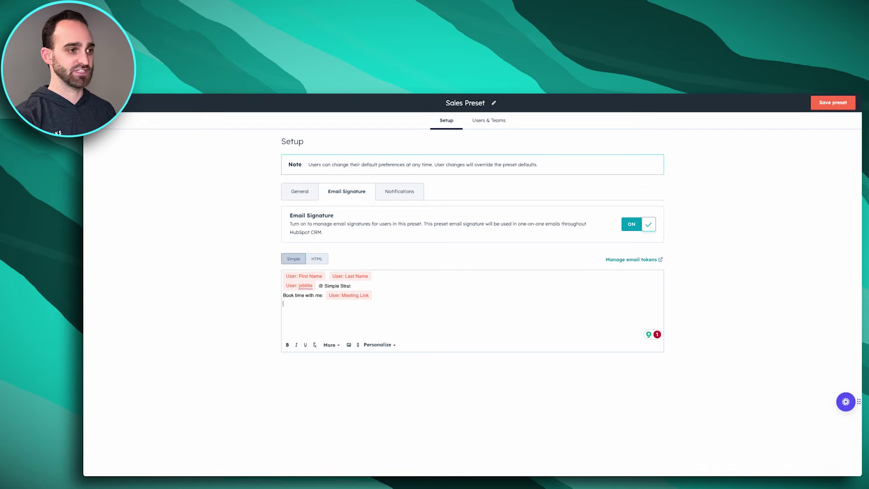
Step: Add a linkedinurl token on a new last line and switch the signature to HTML view
left_click(387, 346)
scroll(374, 308, "down", 2)
scroll(363, 276, "down", 2)
left_click(362, 311)
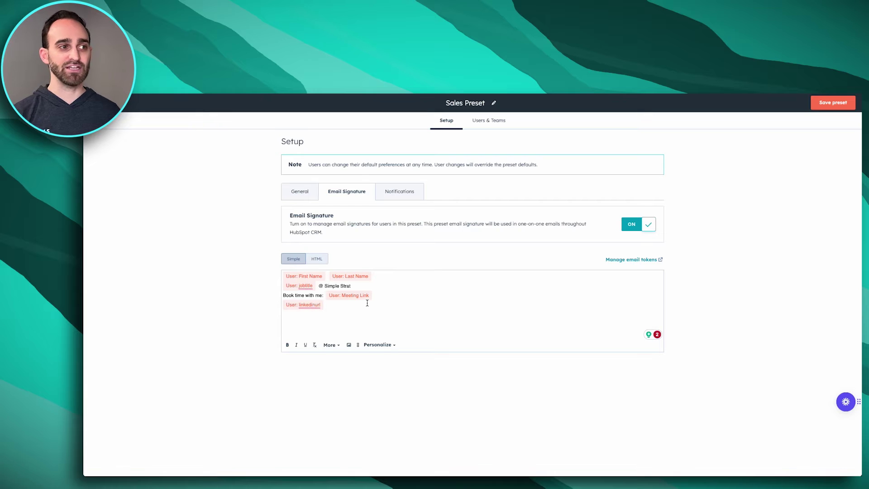
left_click(324, 259)
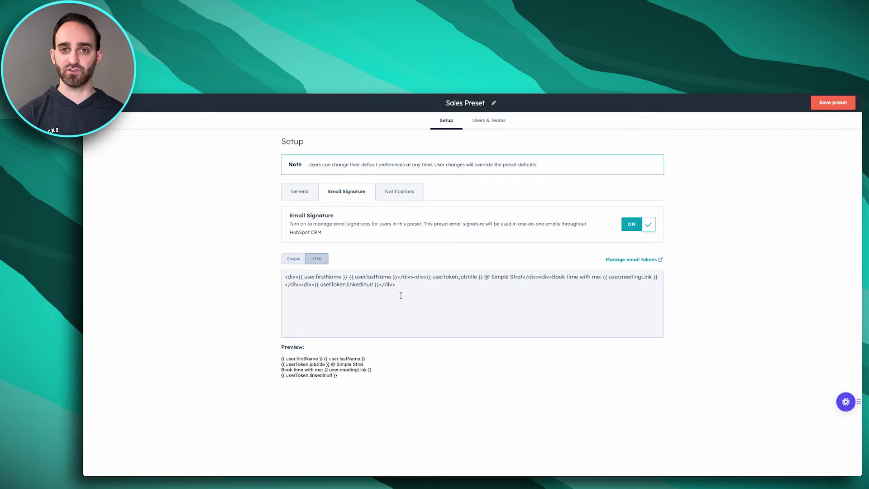
Step: Check the {{ user.lastName }} token in the signature HTML and place the caret in the code
left_click_drag(396, 277, 350, 275)
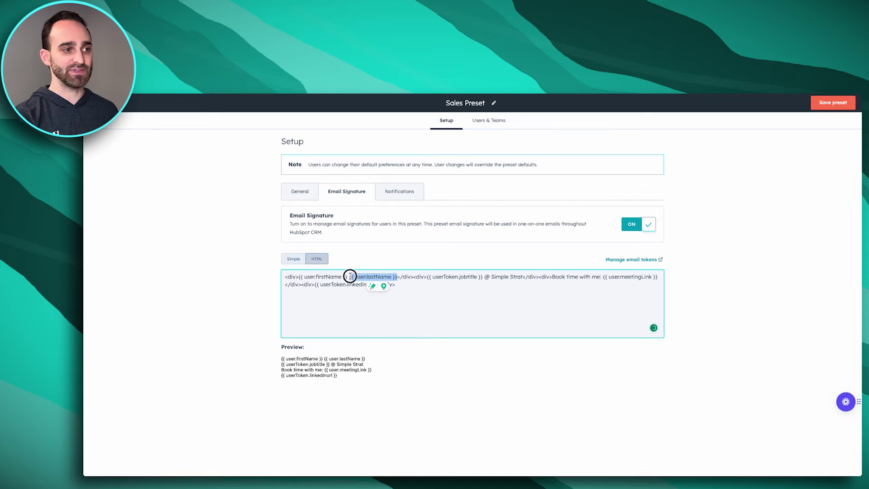
left_click(406, 283)
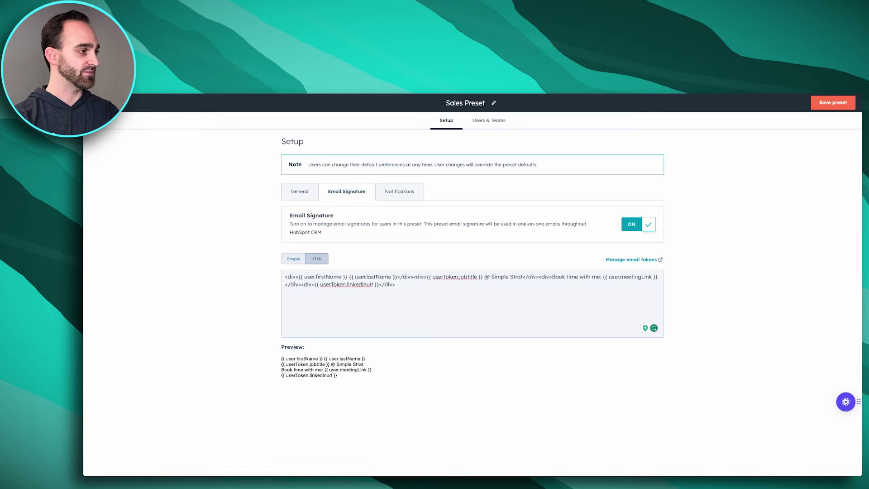
left_click(414, 291)
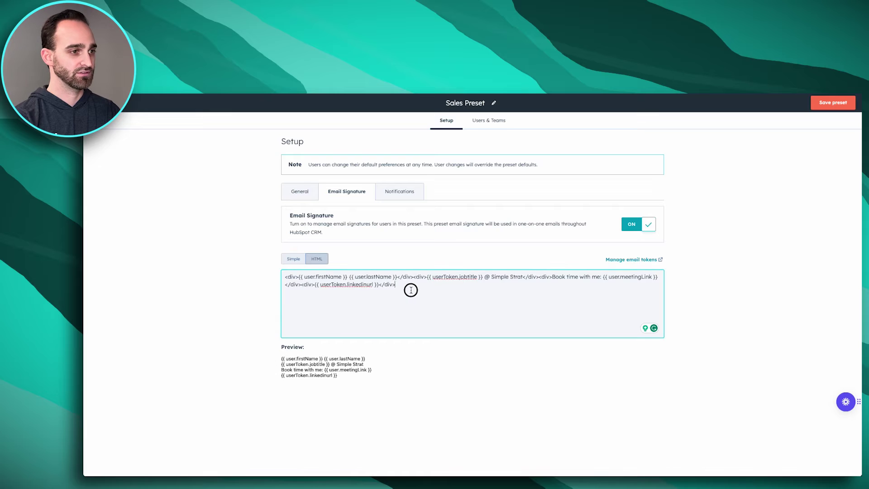
Step: Replace all signature HTML with the pasted designed template featuring photo, contacts and social icons
key("ctrl+a")
key("ctrl+v")
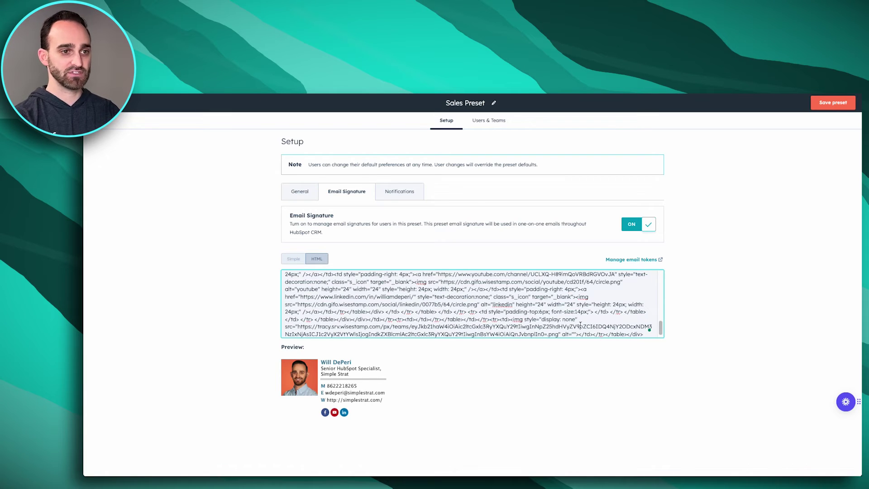
scroll(571, 326, "up", 10)
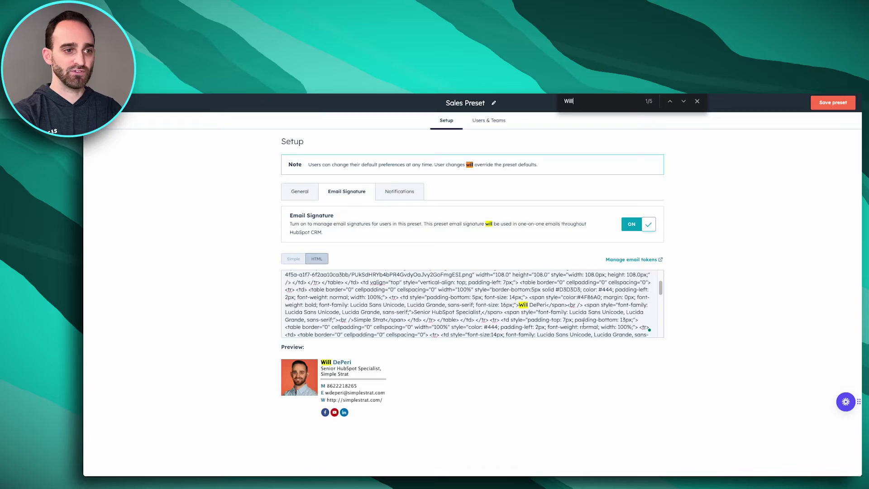
Step: Replace the hard-coded name in the HTML with {{ user.firstName }} {{ user.lastName }}
left_click_drag(546, 304, 519, 304)
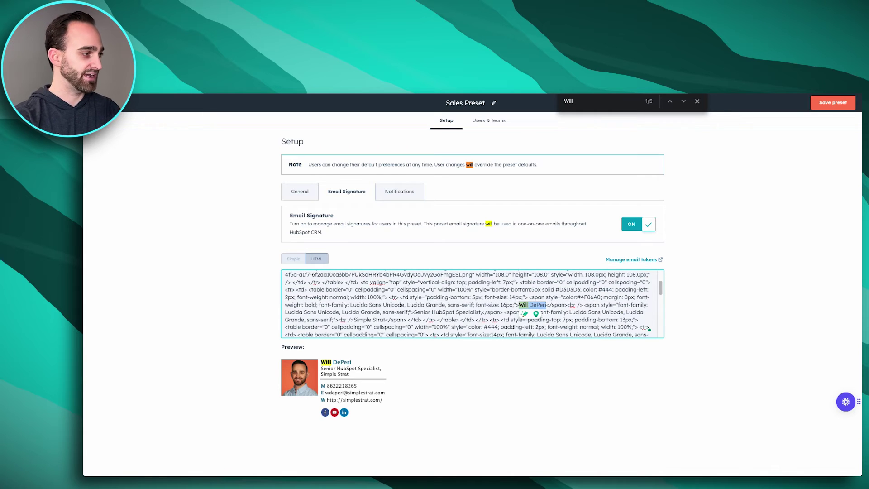
key("super+f")
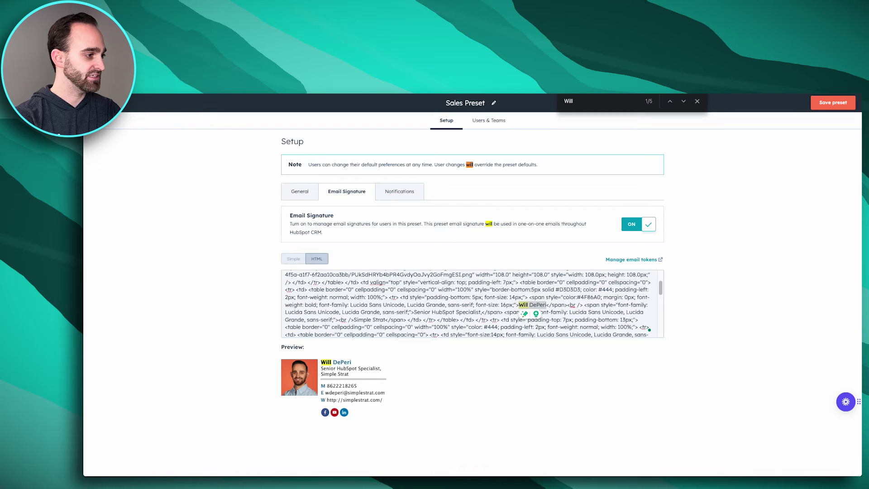
left_click(548, 305)
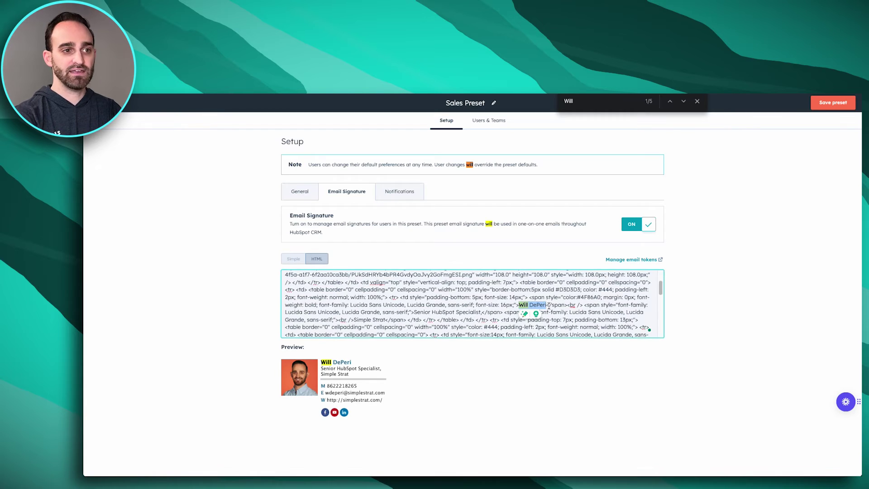
left_click_drag(547, 305, 518, 304)
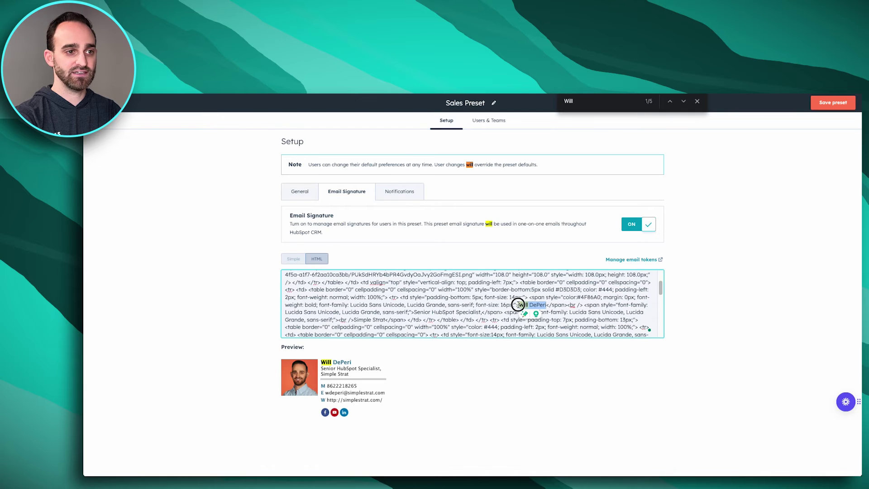
type("{{ user.firstName }} {{ user.lastName }}")
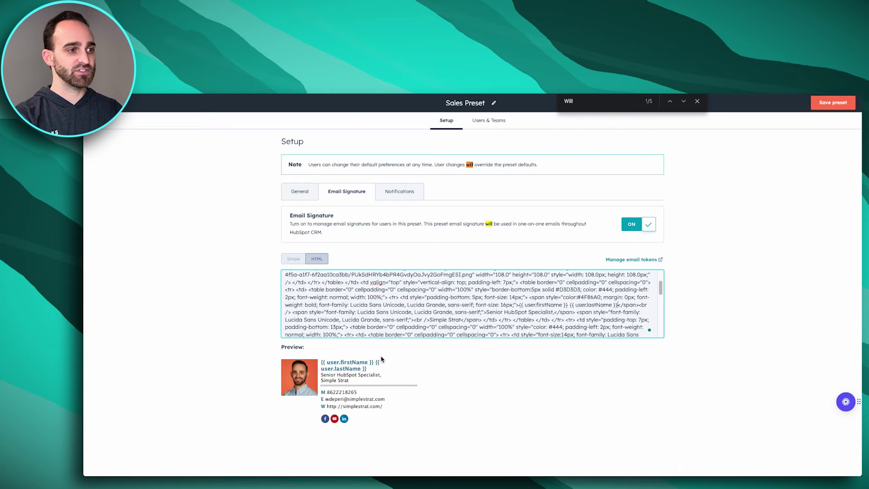
Step: Show the preset's Notifications settings, where the profile list is still empty
left_click(398, 199)
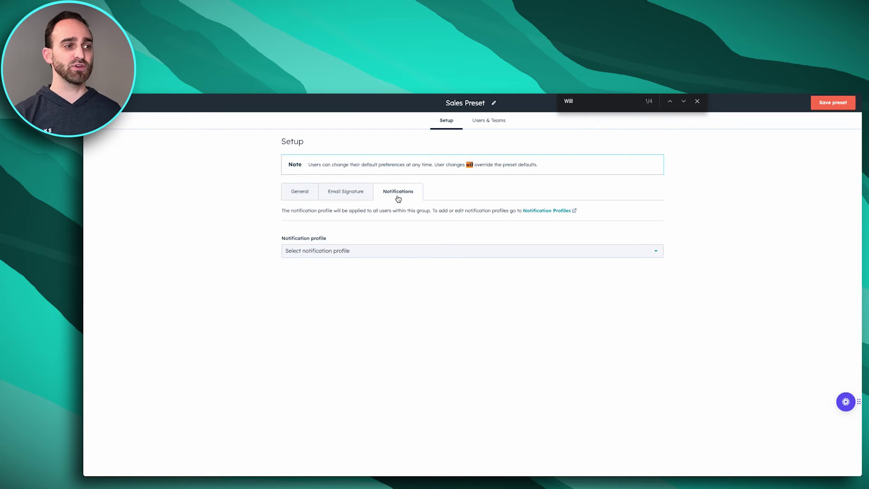
left_click(466, 252)
left_click(507, 254)
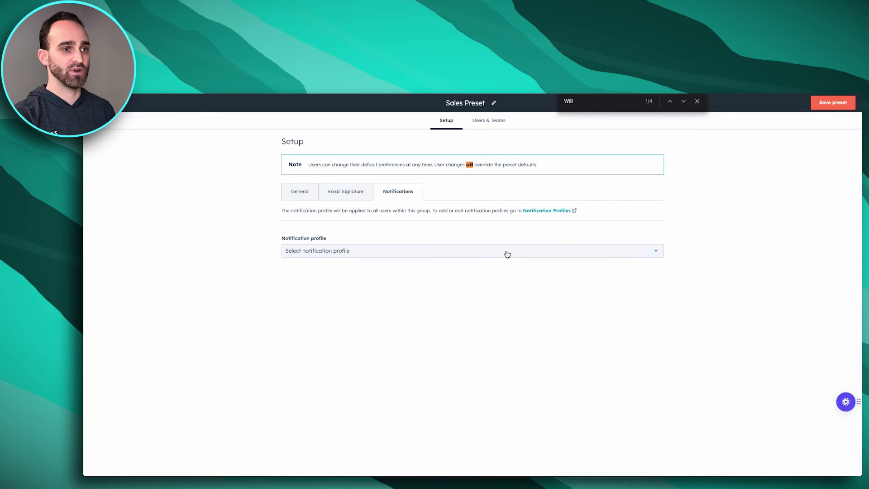
Step: Start a new notification profile in a separate tab, then return to the Sales Preset editor
right_click(541, 213)
left_click(553, 214)
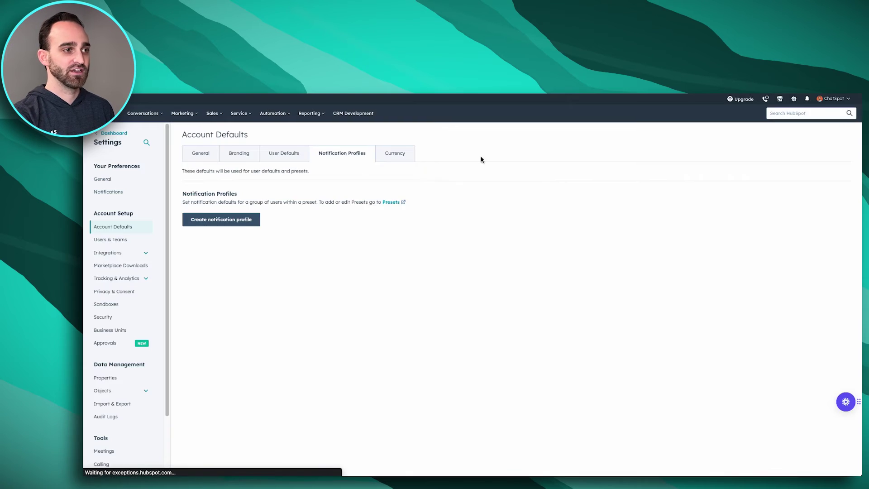
left_click(222, 219)
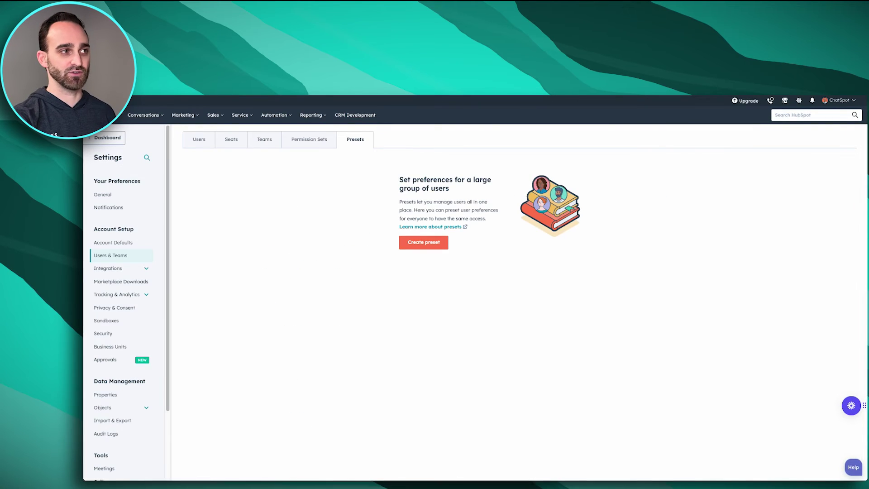
key("ctrl+f")
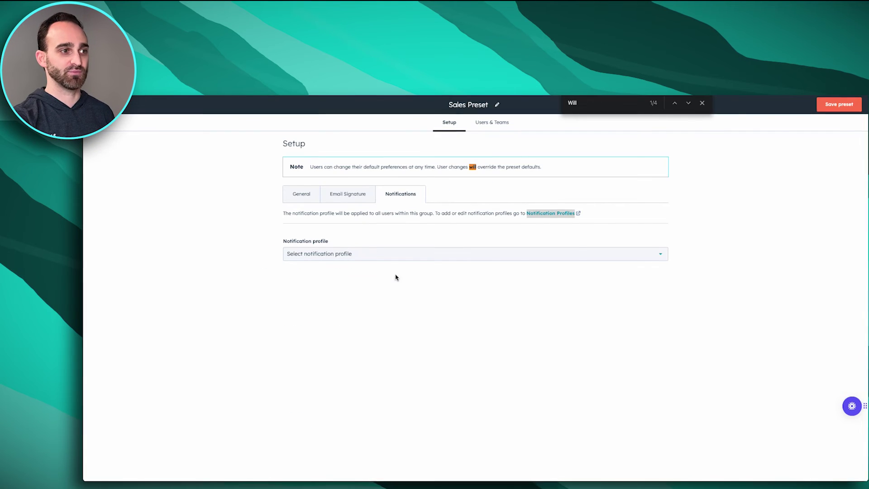
Step: Review the Sales Preset's Users and teams and Setup summaries, confirming no one is assigned, then open Users & Teams
left_click(611, 354)
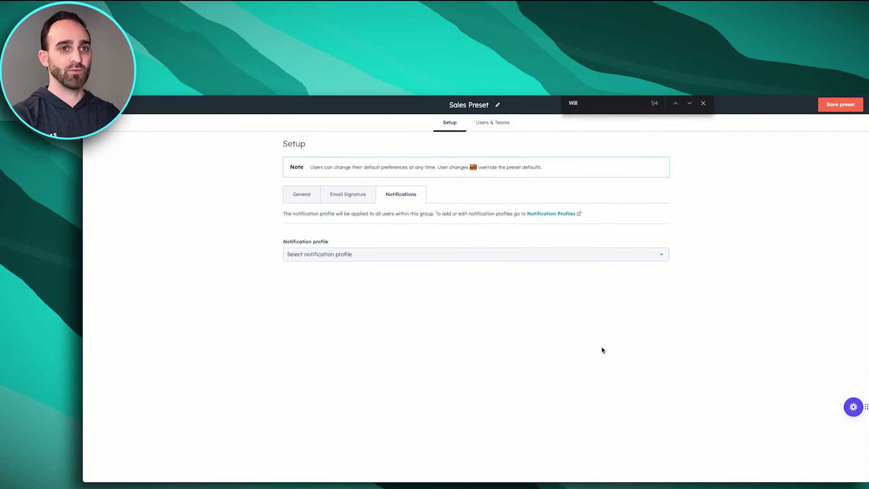
left_click(703, 103)
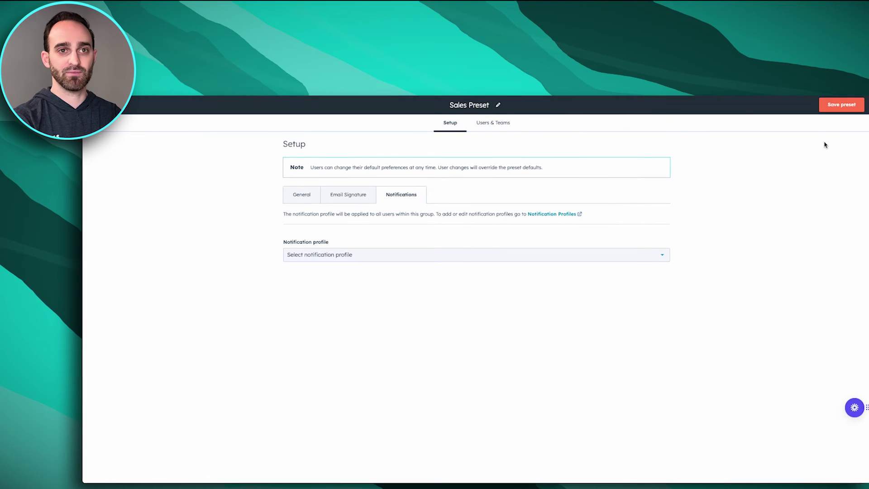
left_click(841, 109)
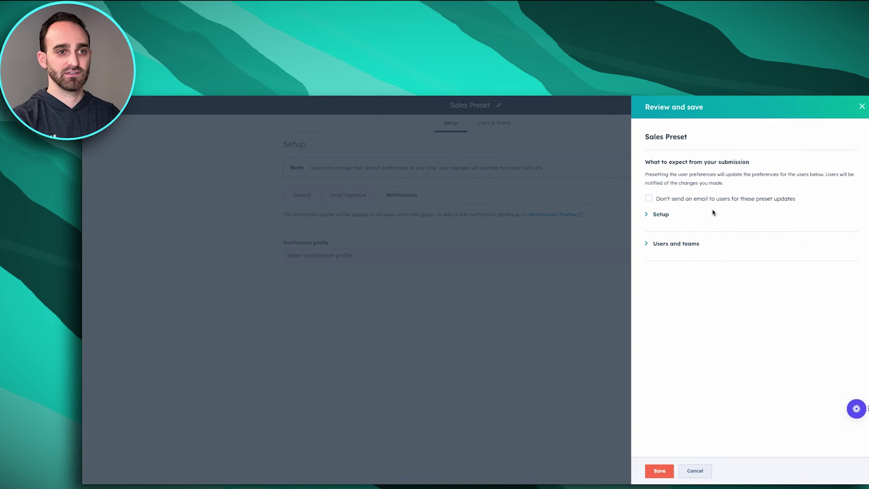
left_click(681, 245)
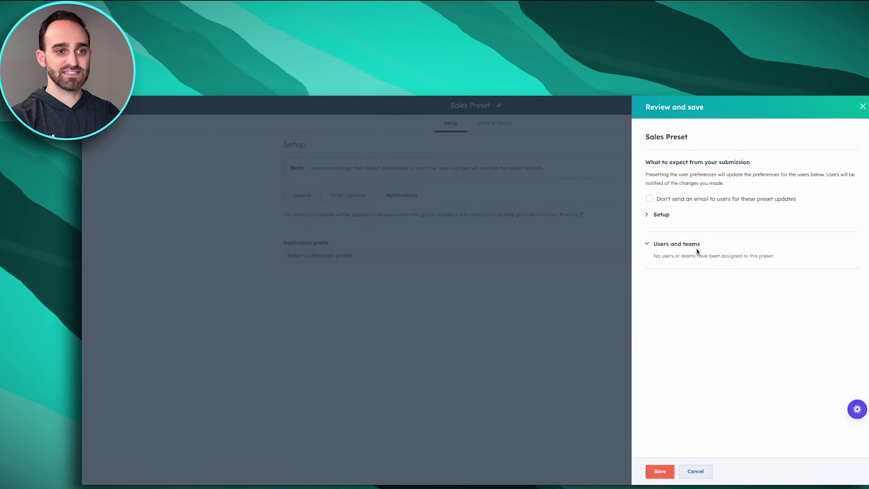
left_click(662, 215)
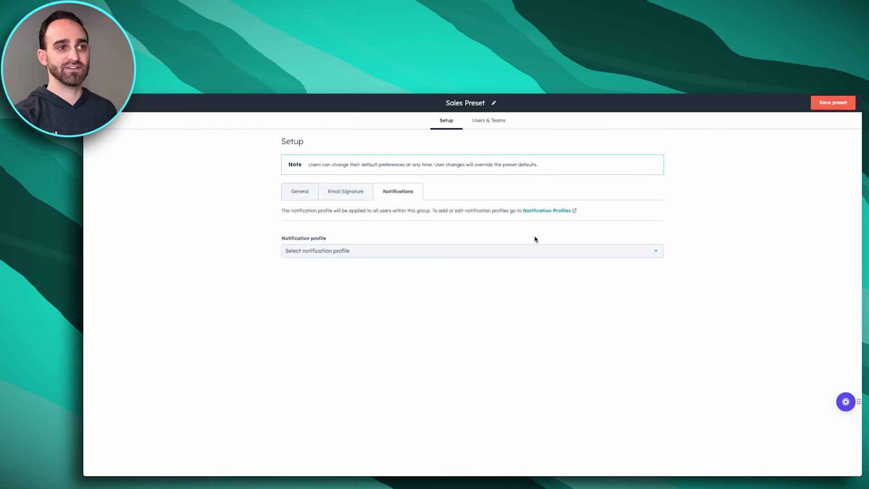
left_click(491, 122)
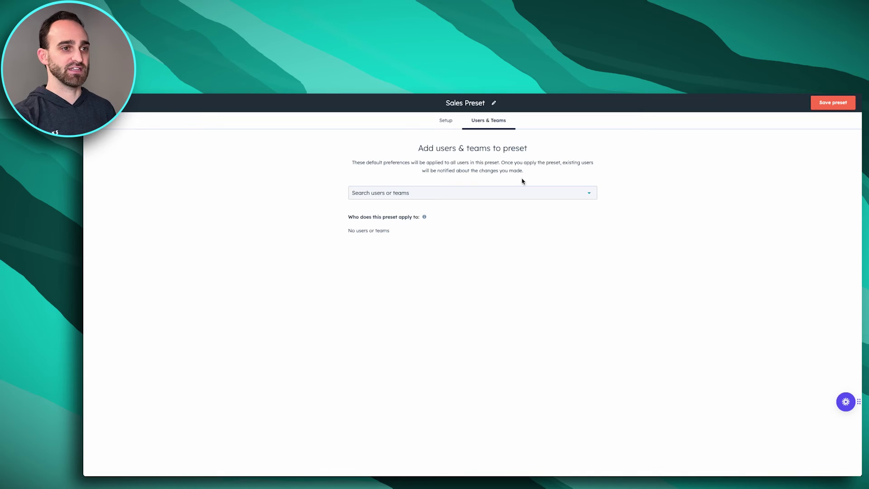
Step: Add the Sales team to the Sales Preset
left_click(536, 194)
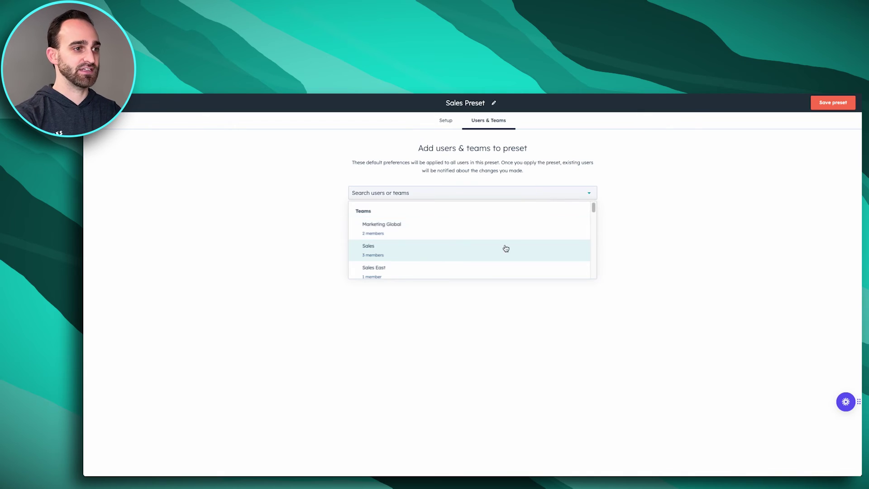
left_click(407, 255)
left_click(468, 328)
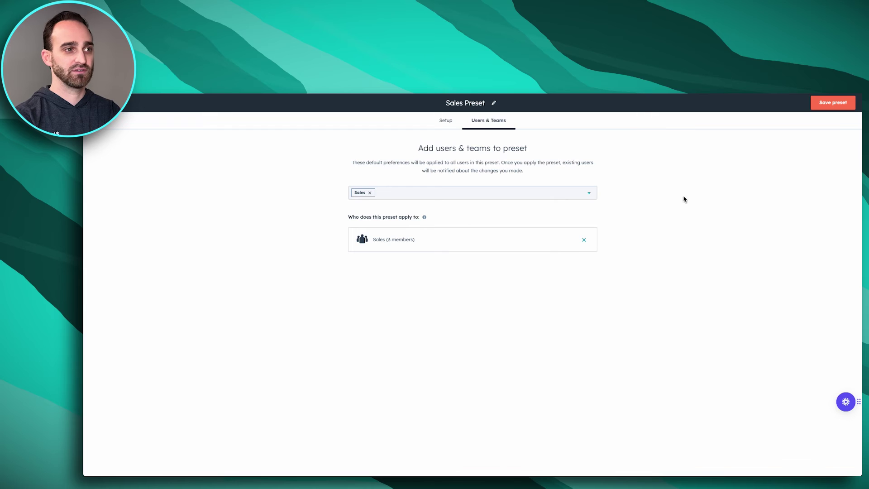
Step: Save the preset with 'Don't send an email' ticked so affected users aren't notified
left_click(833, 102)
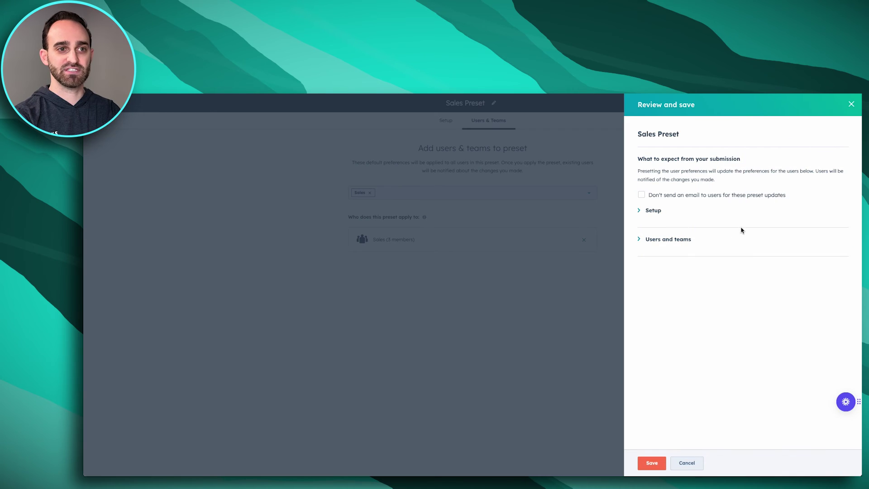
left_click(675, 198)
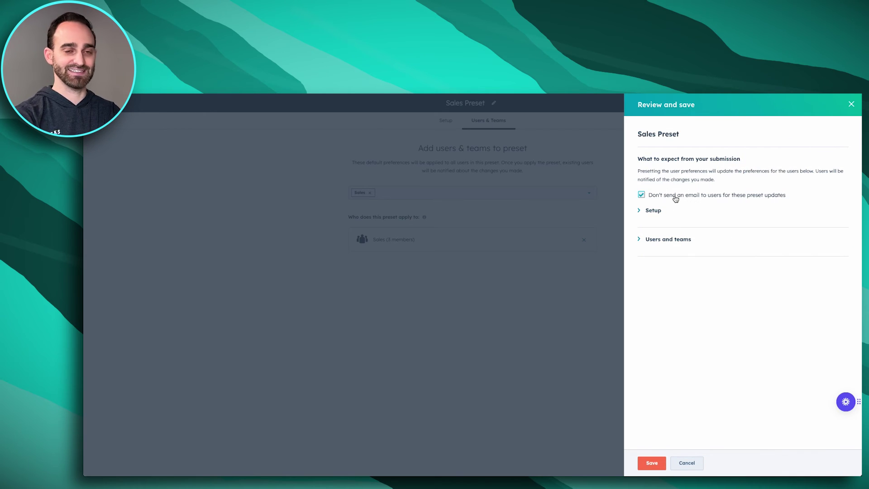
left_click(656, 462)
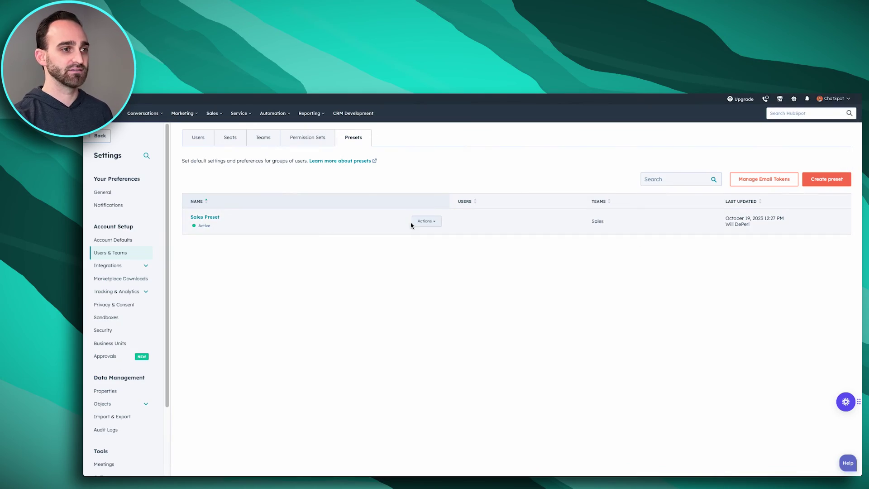
Step: Set the second user's jobtitle email token to 'Senior HubSpot Specialist' and save it
left_click(426, 222)
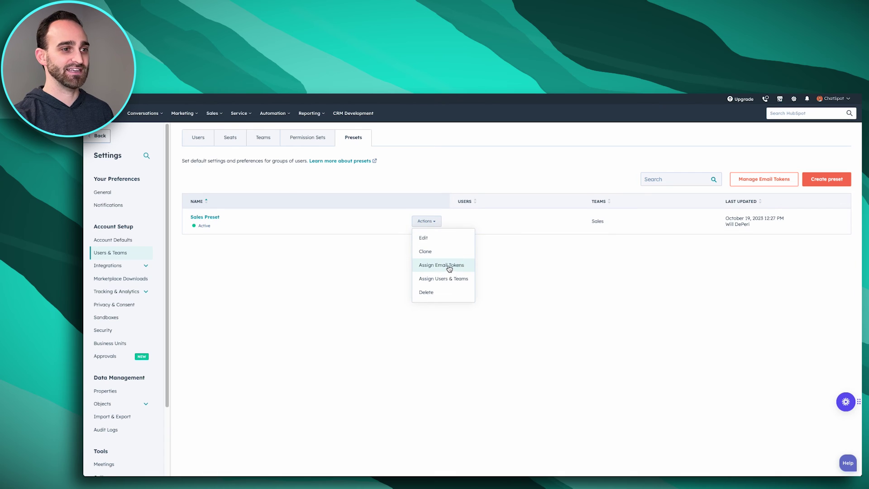
left_click(450, 267)
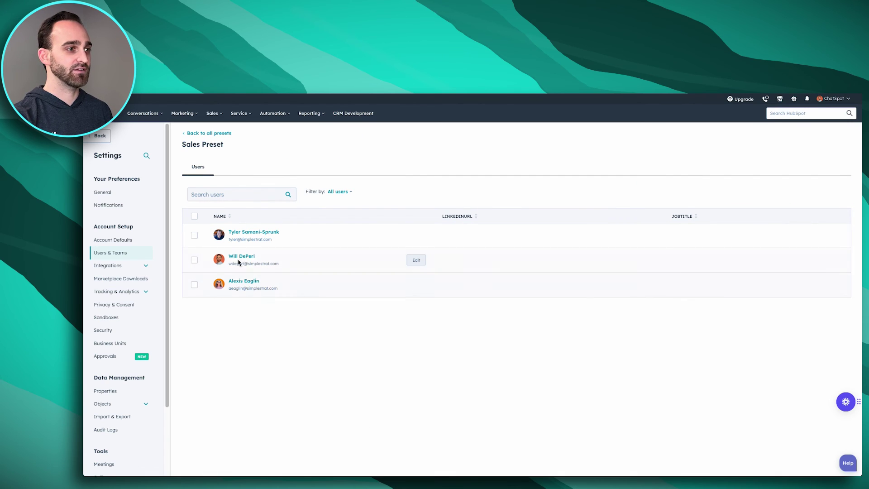
left_click(416, 261)
left_click(669, 179)
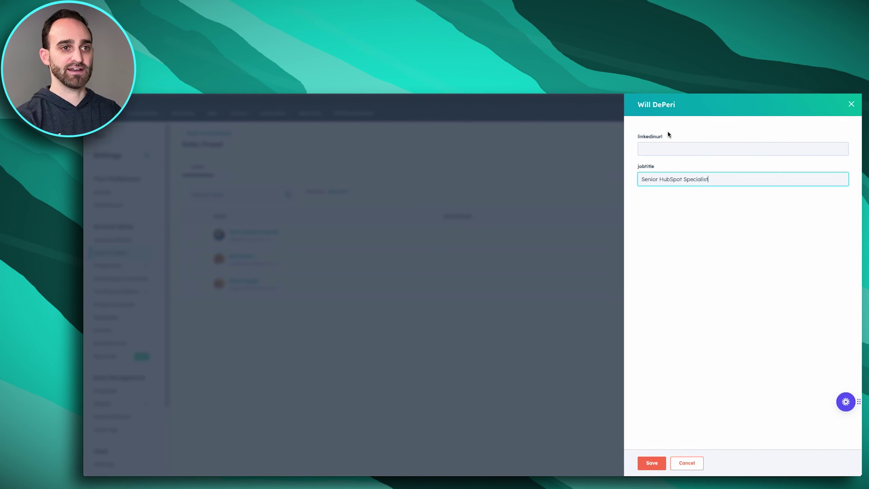
left_click(655, 464)
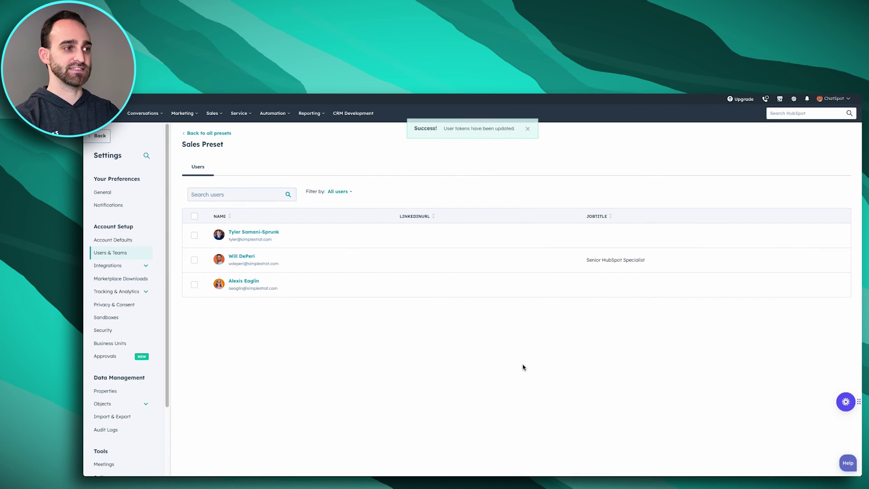